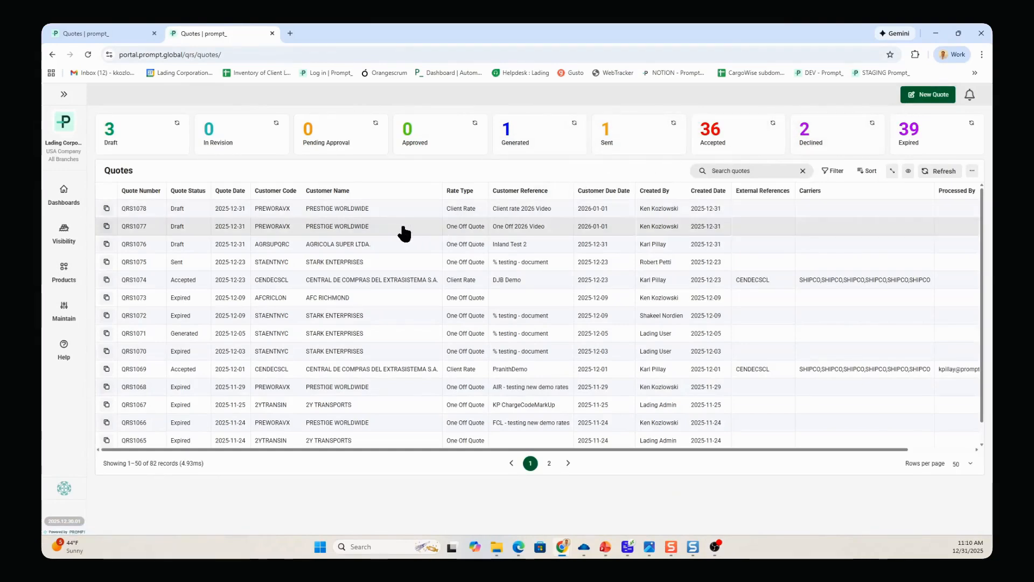
# Open the draft One Off Quote for PRESTIGE WORLDWIDE with reference One Off 2026 Video and check its rate type
pyautogui.click(340, 227)
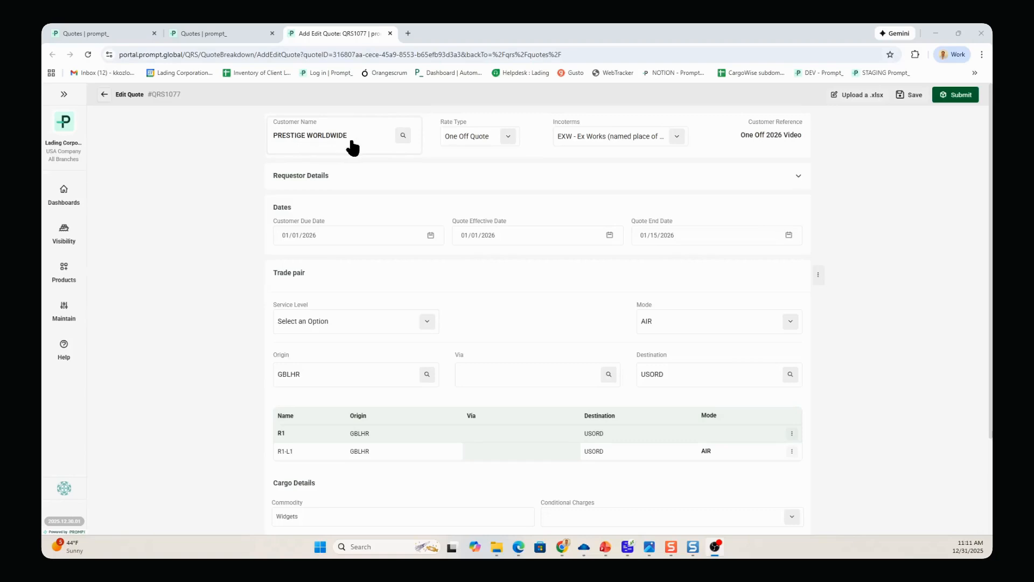
pyautogui.click(504, 139)
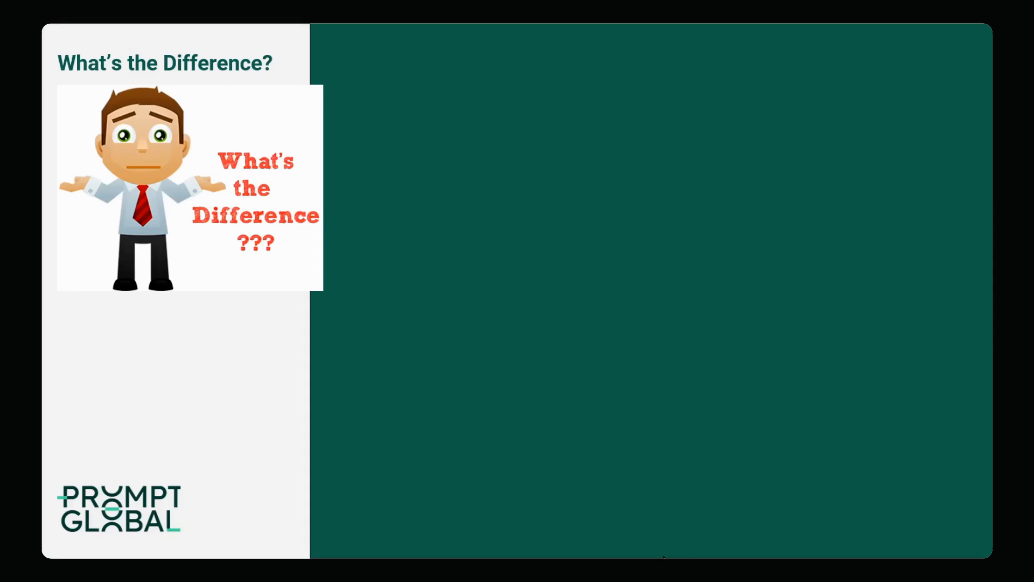
pyautogui.click(481, 509)
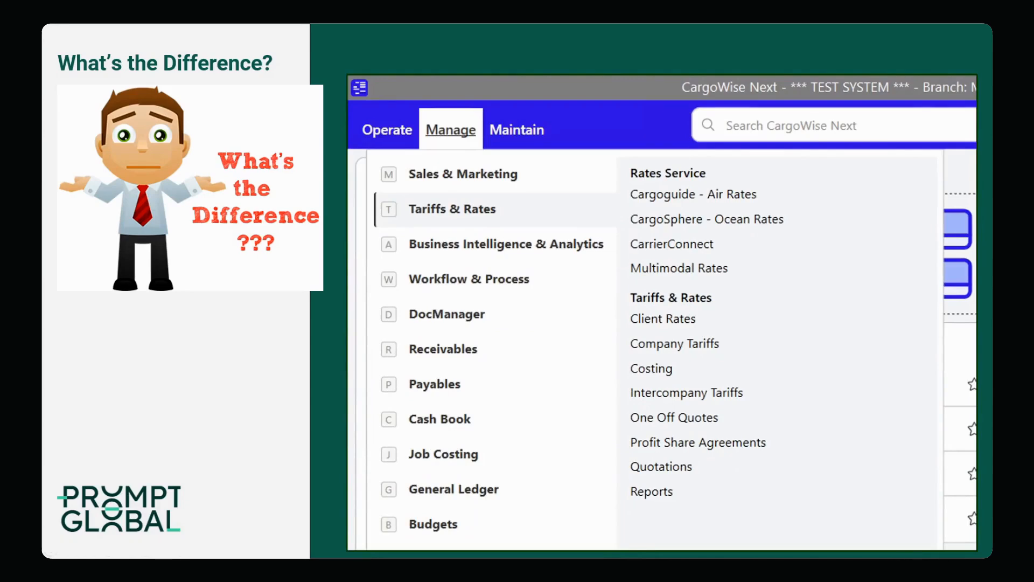
pyautogui.press('Right')
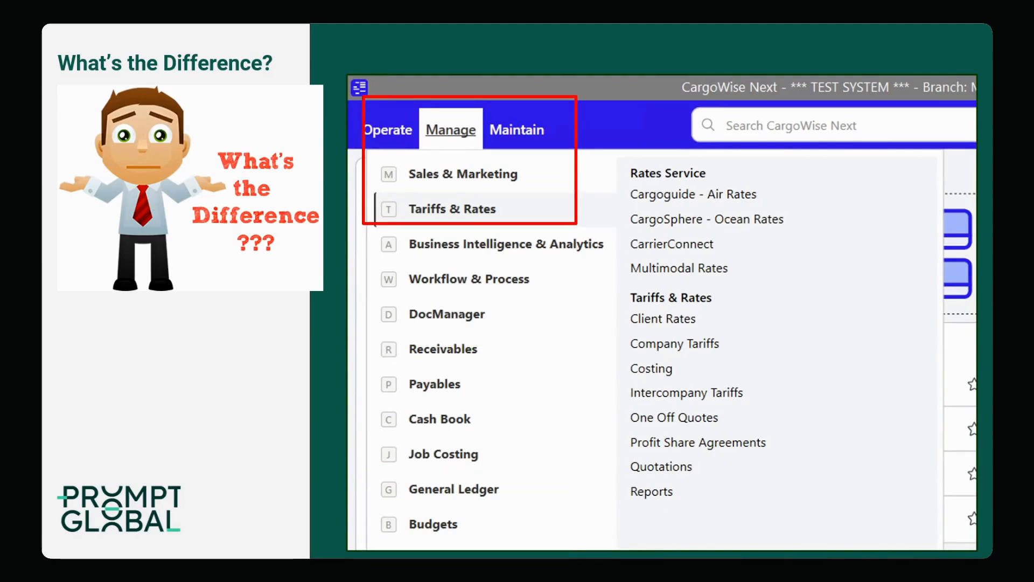
pyautogui.press('Right')
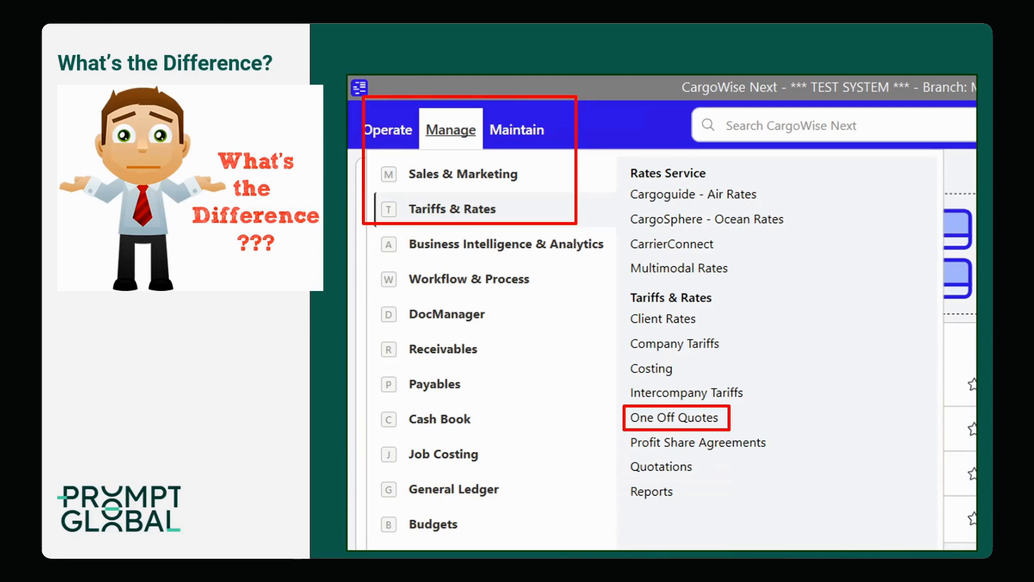
pyautogui.press('Right')
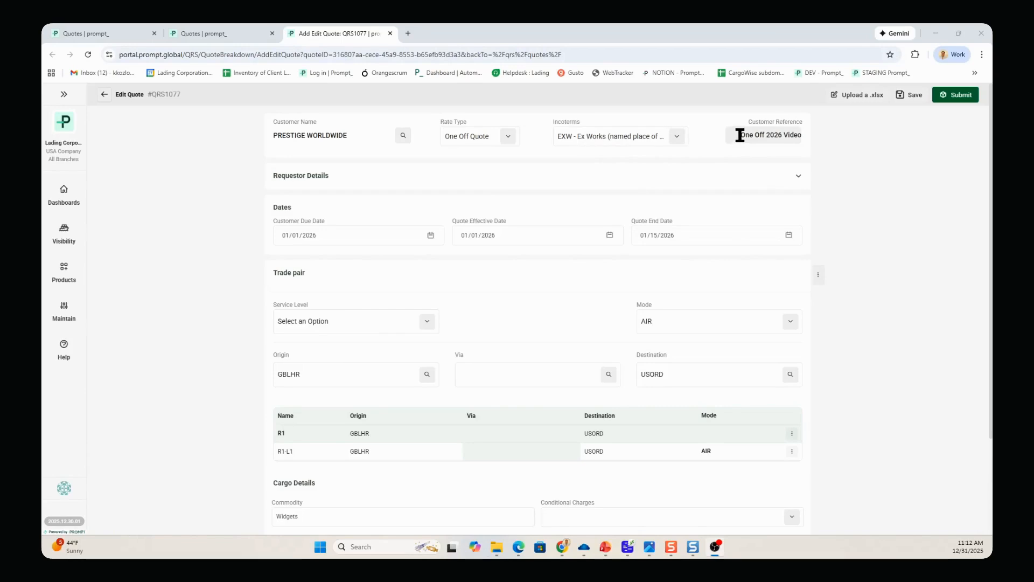
# Expand the requestor details and set the trade pair's mode to AIR
pyautogui.click(682, 175)
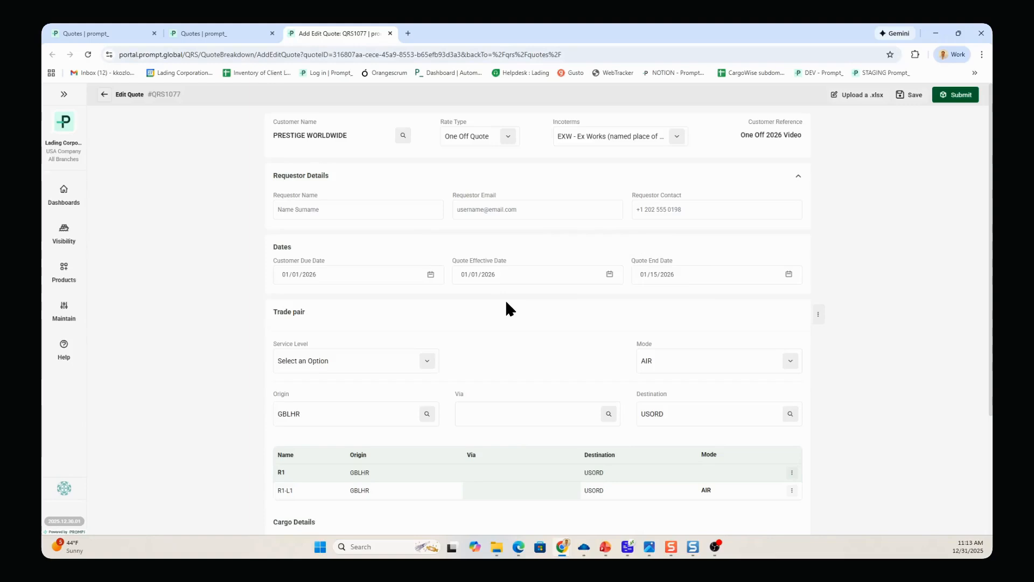
pyautogui.scroll(-1, 398, 334)
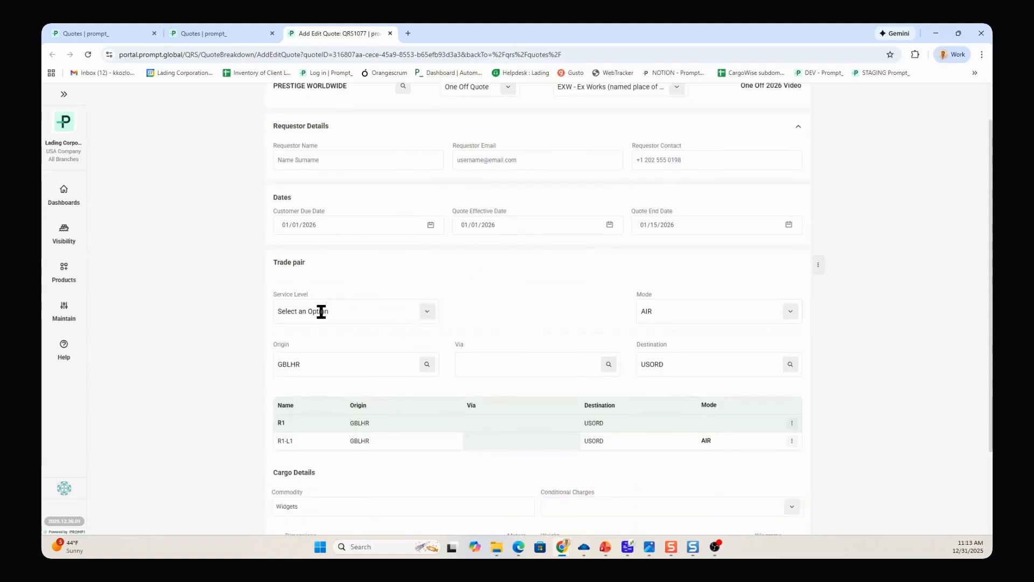
pyautogui.click(790, 316)
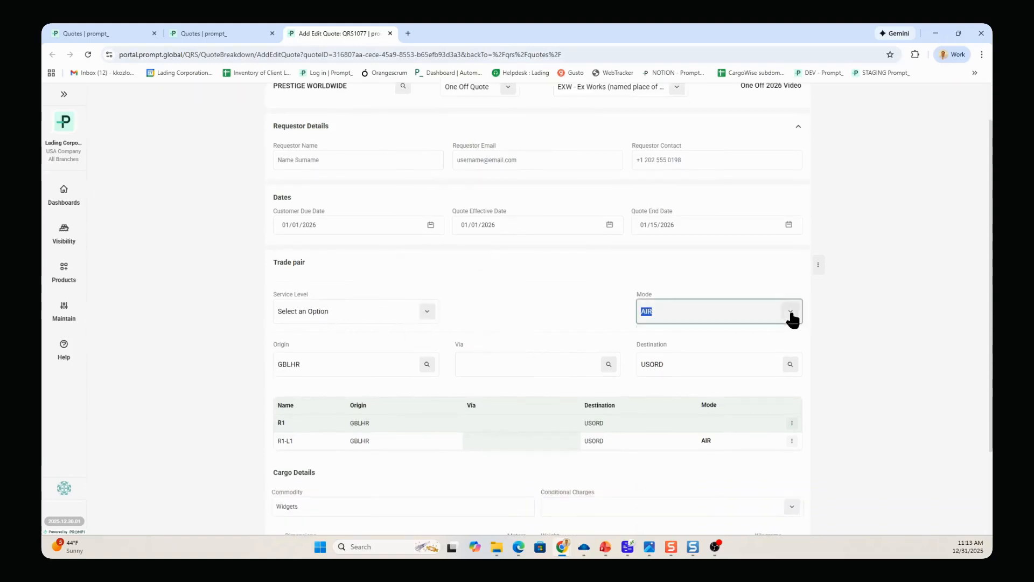
pyautogui.click(718, 359)
# Examine the options for adding, duplicating or deleting the trade pair line and leg R1-L1
pyautogui.scroll(-1, 440, 310)
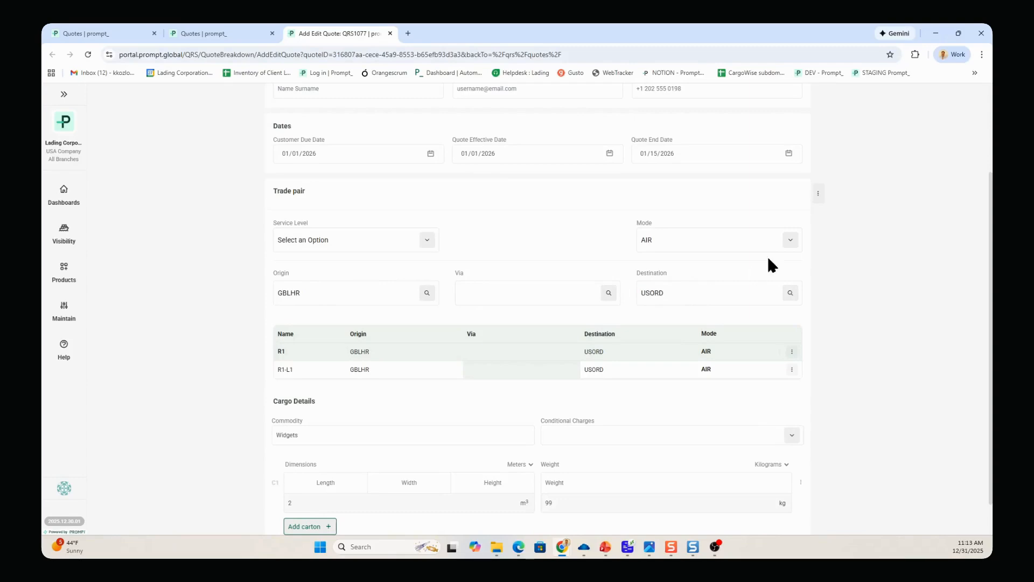
pyautogui.click(819, 195)
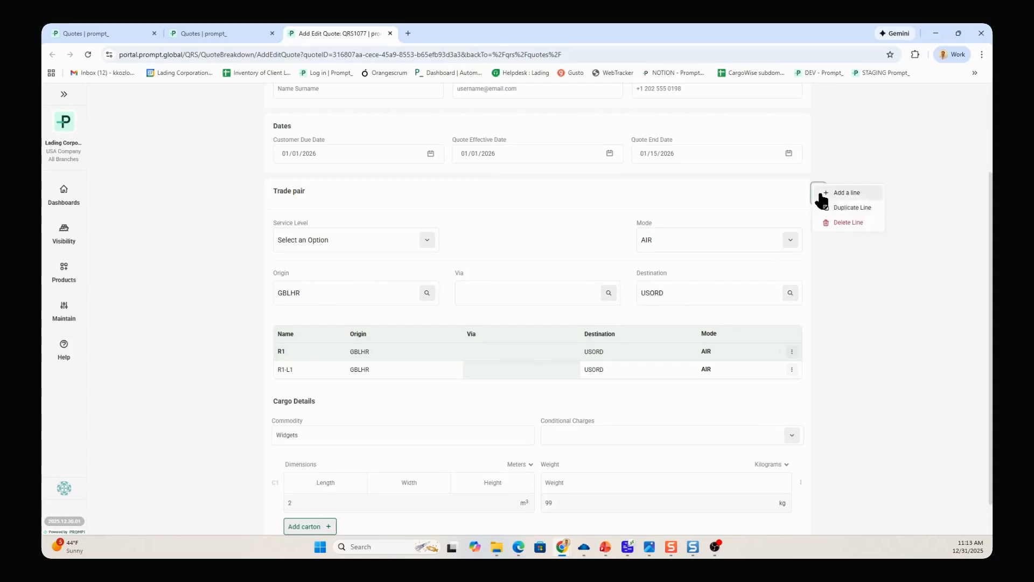
pyautogui.click(696, 317)
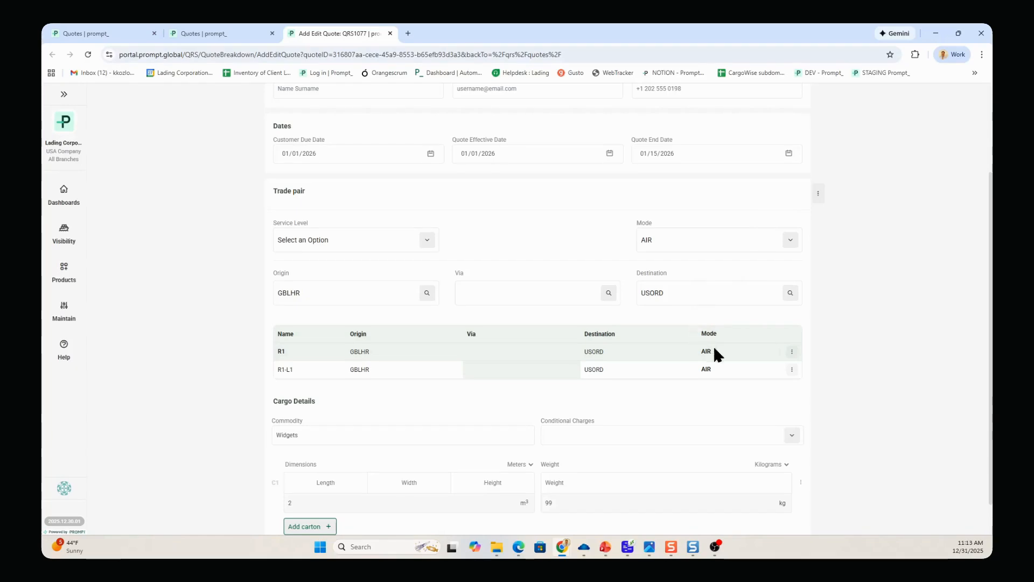
pyautogui.click(791, 370)
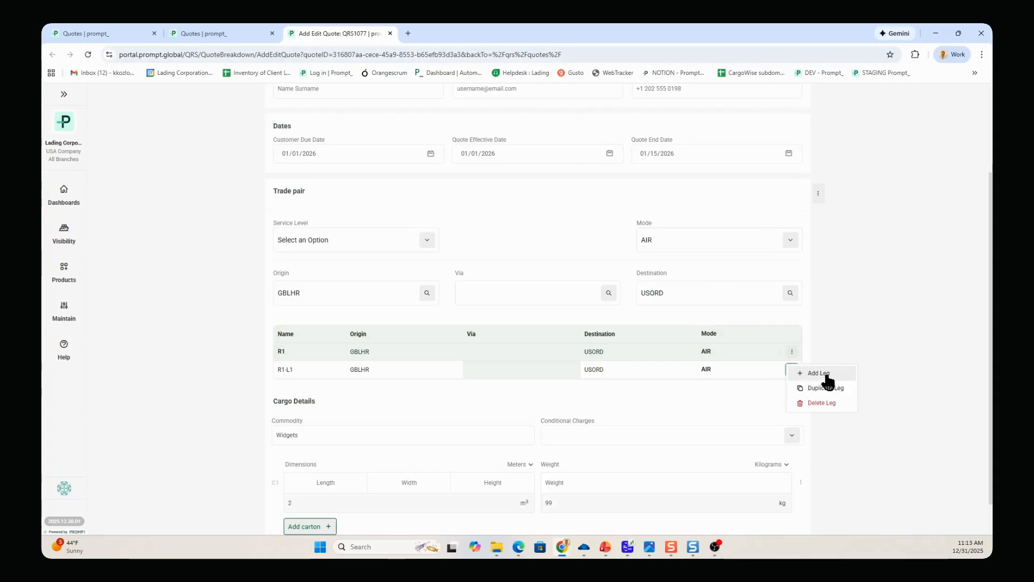
pyautogui.click(756, 383)
# Check the cargo details and submit the quote for rating
pyautogui.scroll(-1, 730, 388)
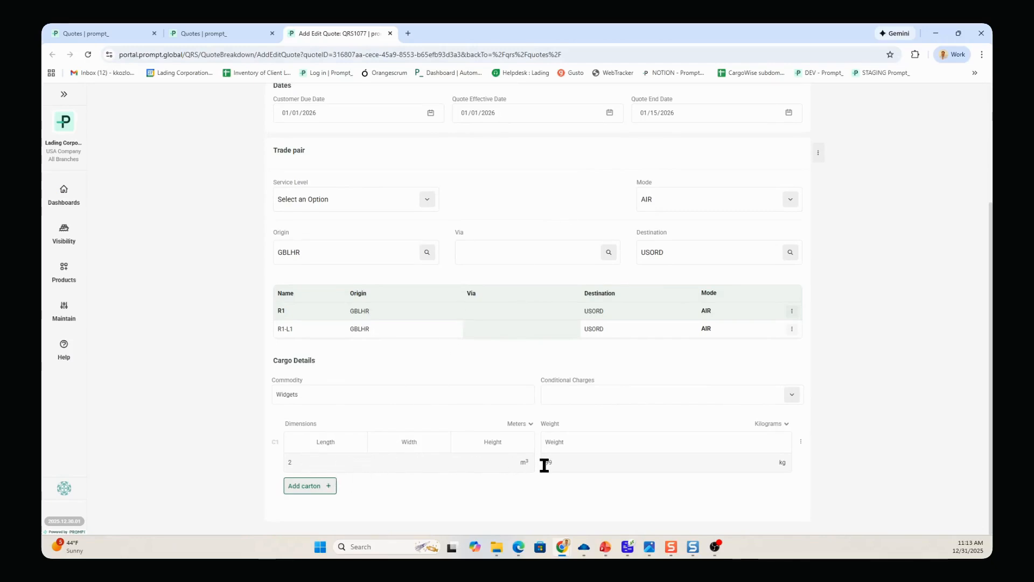
pyautogui.scroll(3, 541, 479)
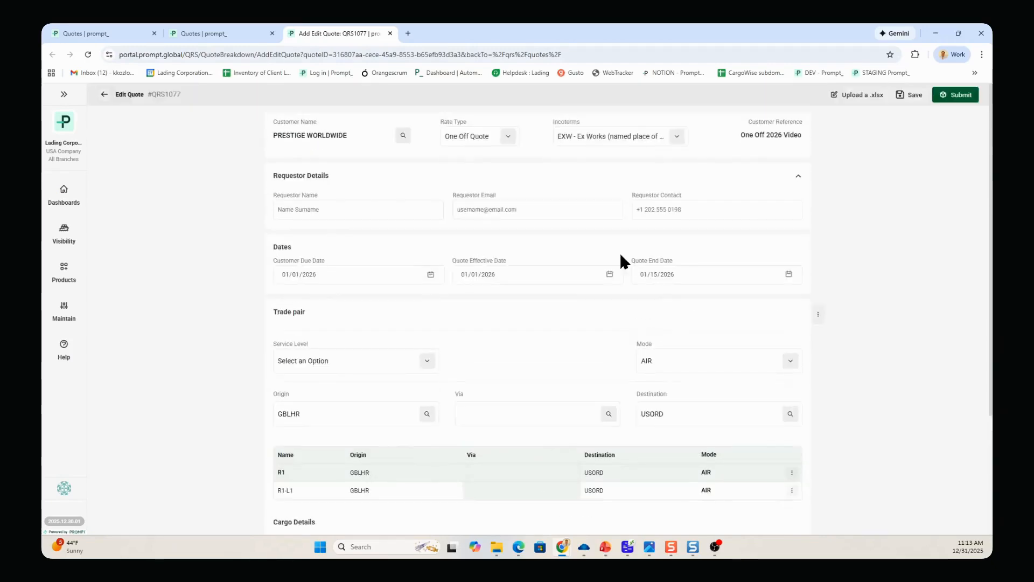
pyautogui.click(953, 97)
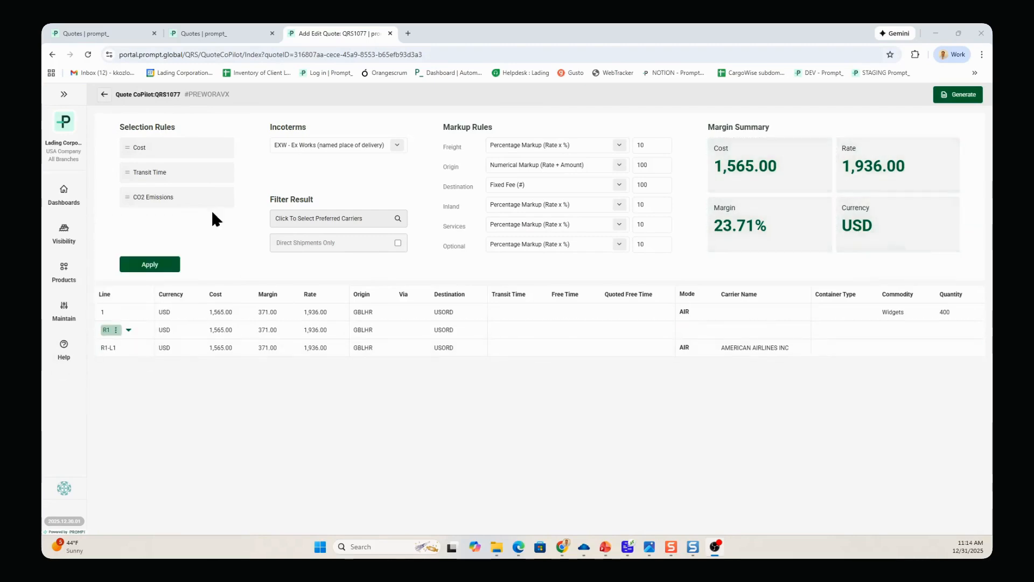
# Open the additional carrier options for leg R1-L1 and compare the airlines' charges
pyautogui.moveTo(554, 349)
pyautogui.mouseDown()
pyautogui.moveTo(416, 354)
pyautogui.moveTo(687, 355)
pyautogui.moveTo(538, 356)
pyautogui.mouseUp()
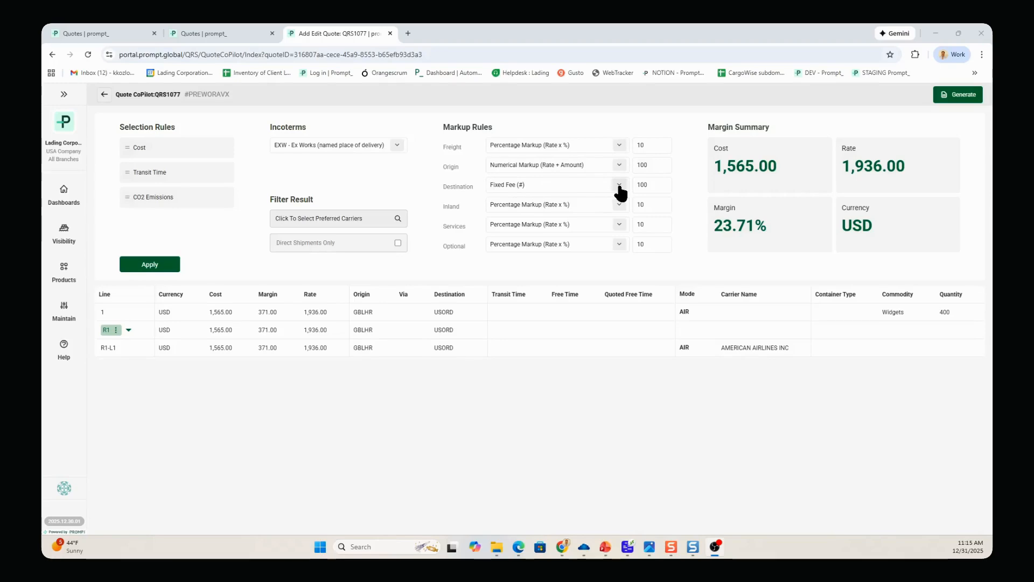
pyautogui.click(133, 354)
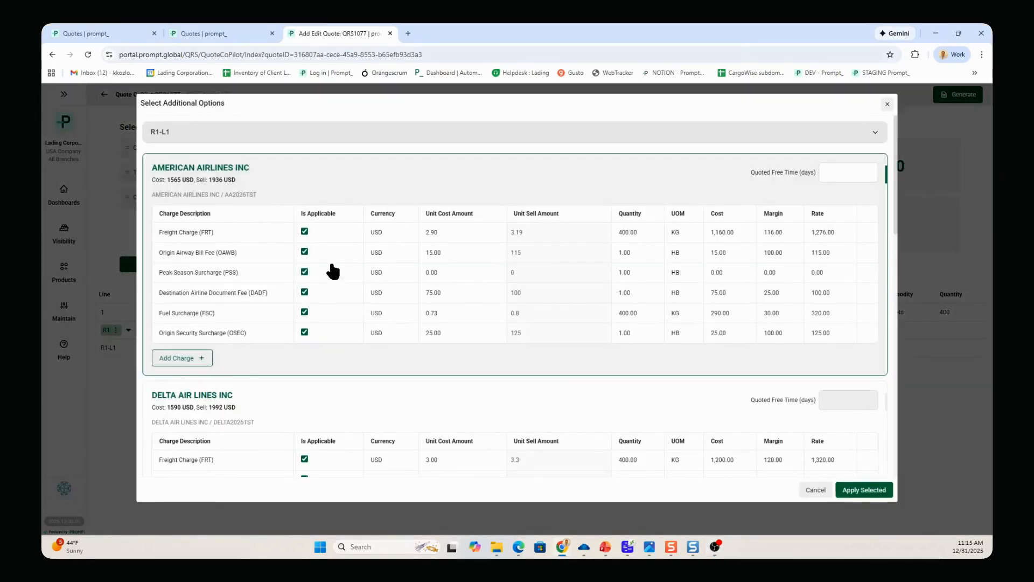
pyautogui.scroll(-12, 333, 272)
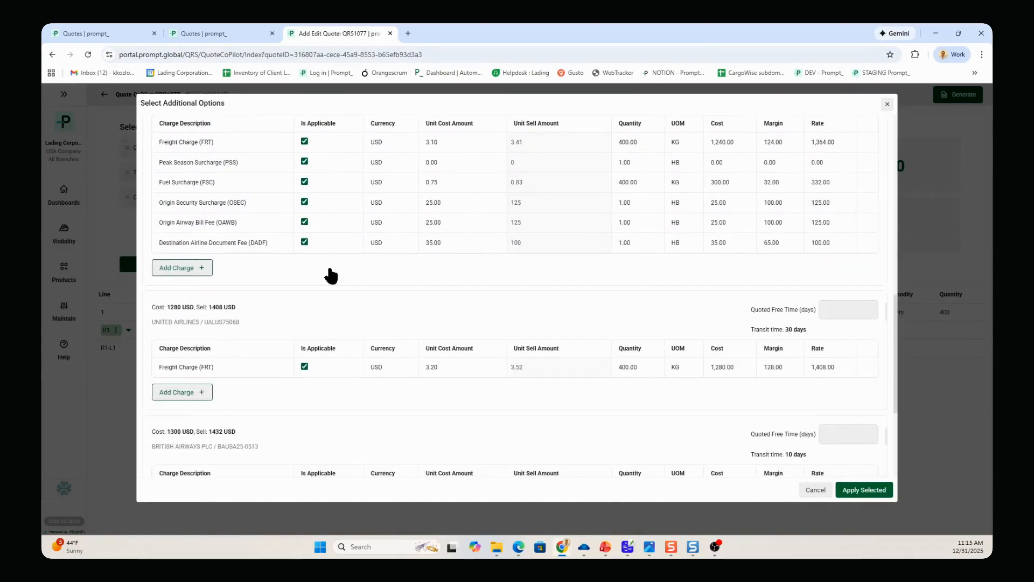
pyautogui.scroll(4, 330, 275)
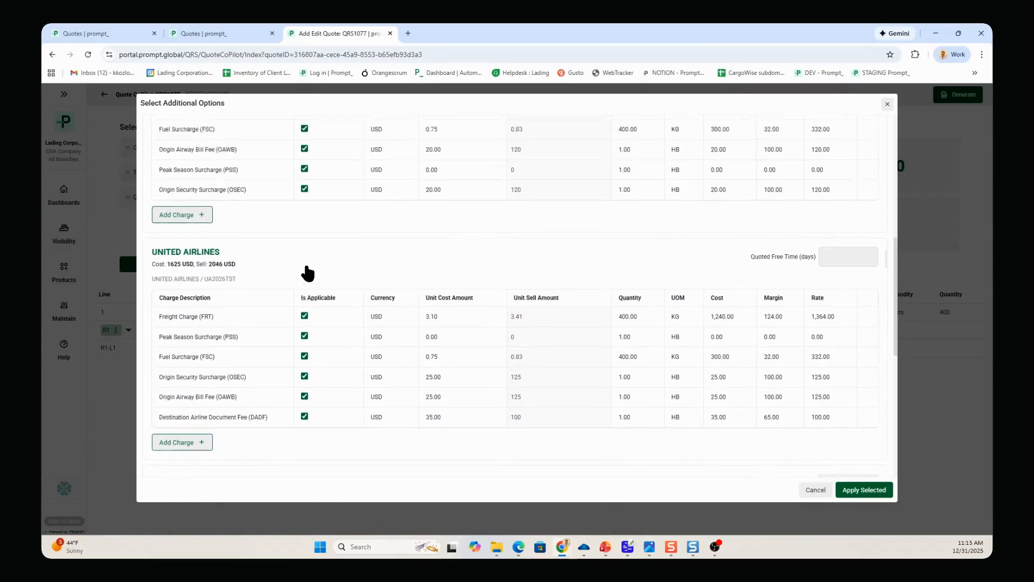
pyautogui.scroll(10, 307, 273)
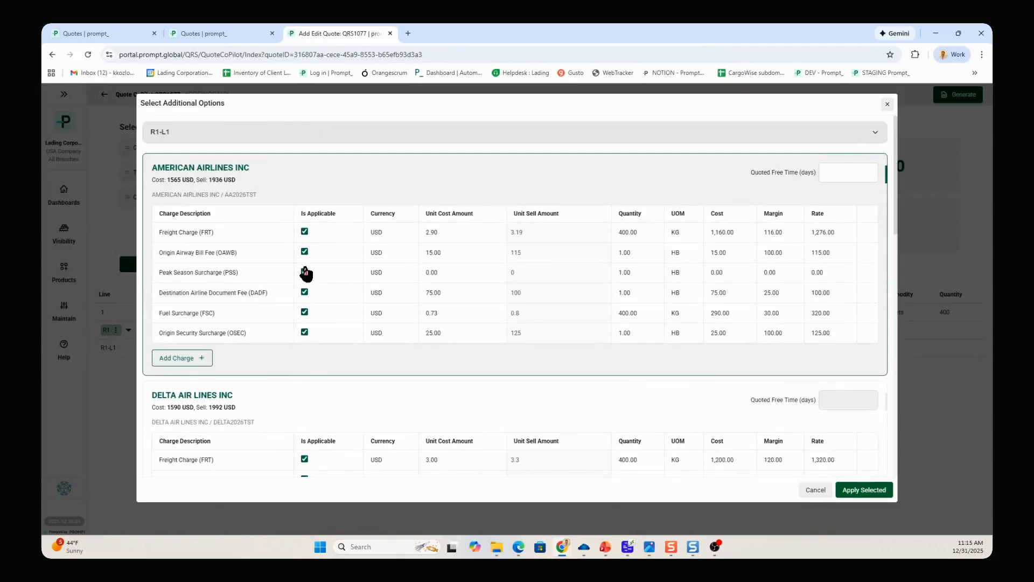
pyautogui.click(305, 272)
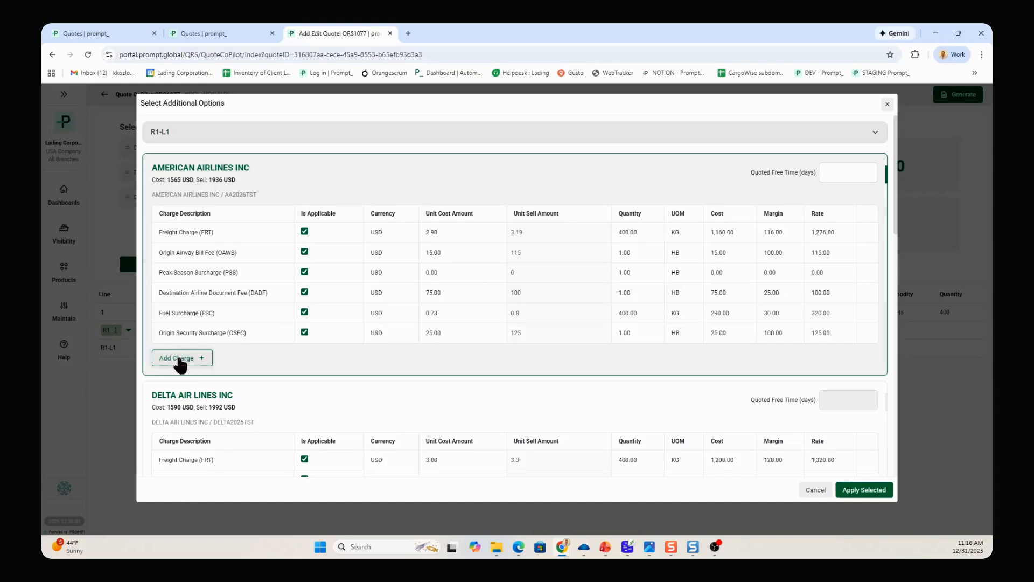
# Add the Handling Fee (HF) charge to the American Airlines option, filtering the charge descriptions by "hand"
pyautogui.click(180, 358)
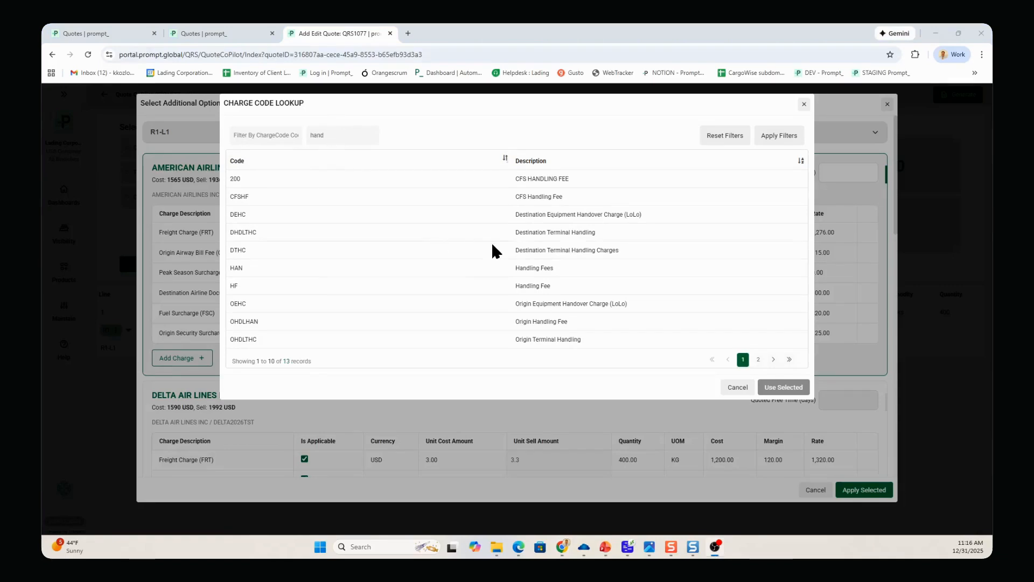
pyautogui.click(528, 285)
pyautogui.click(780, 387)
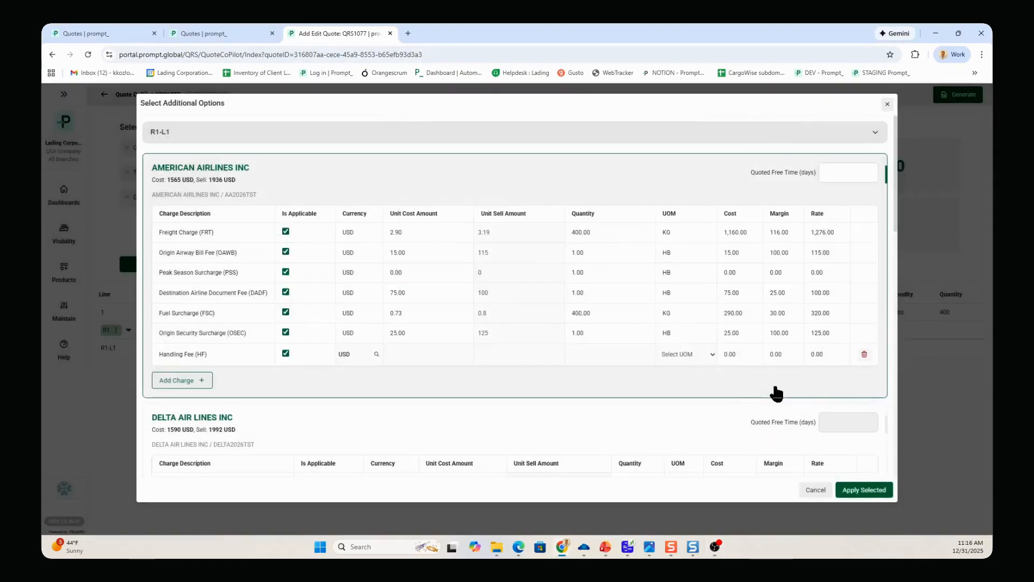
# Set the Handling Fee to unit HB, unit cost 75, unit sell amount 75 and quantity 1
pyautogui.click(712, 353)
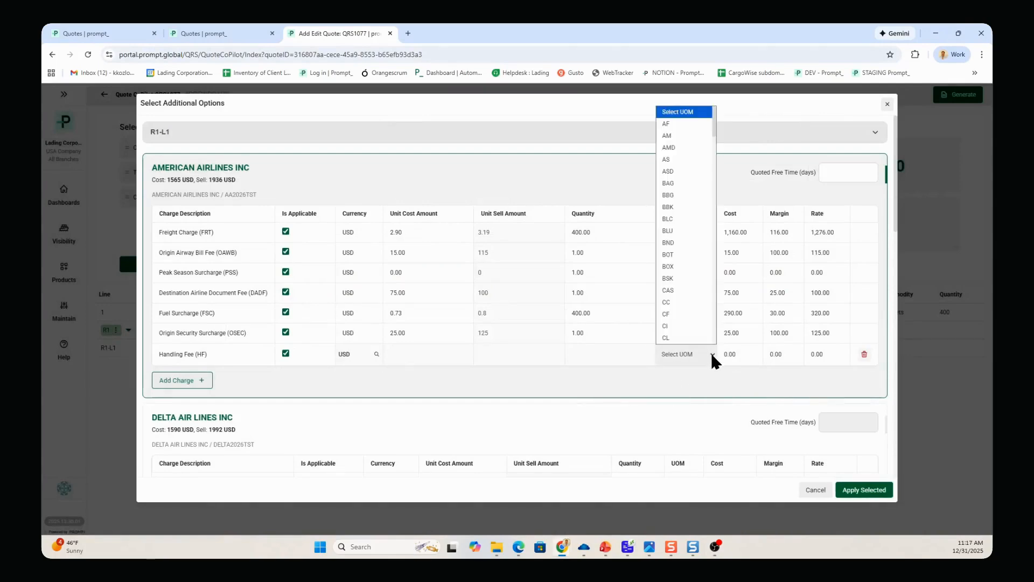
pyautogui.write('hb')
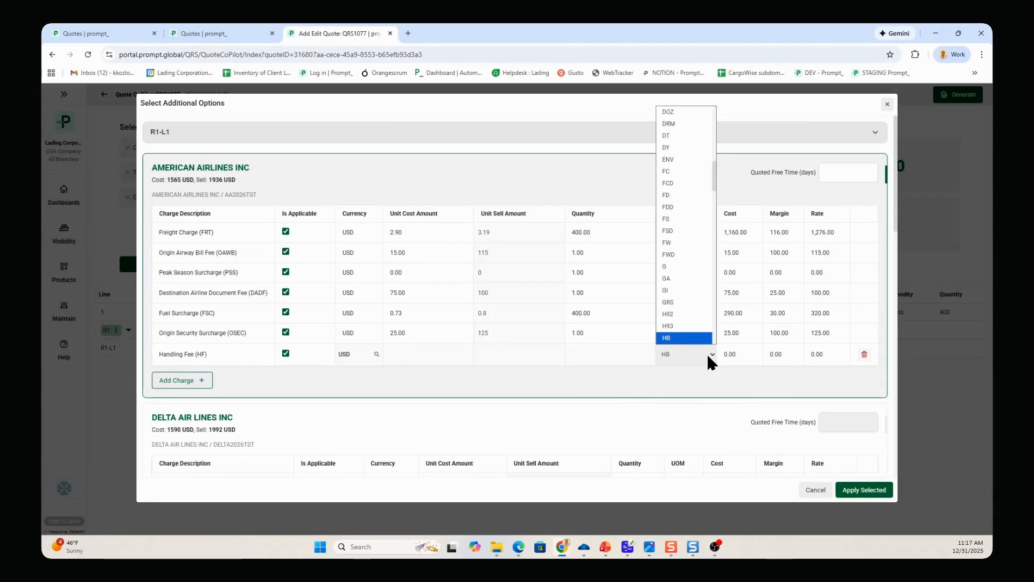
pyautogui.click(683, 339)
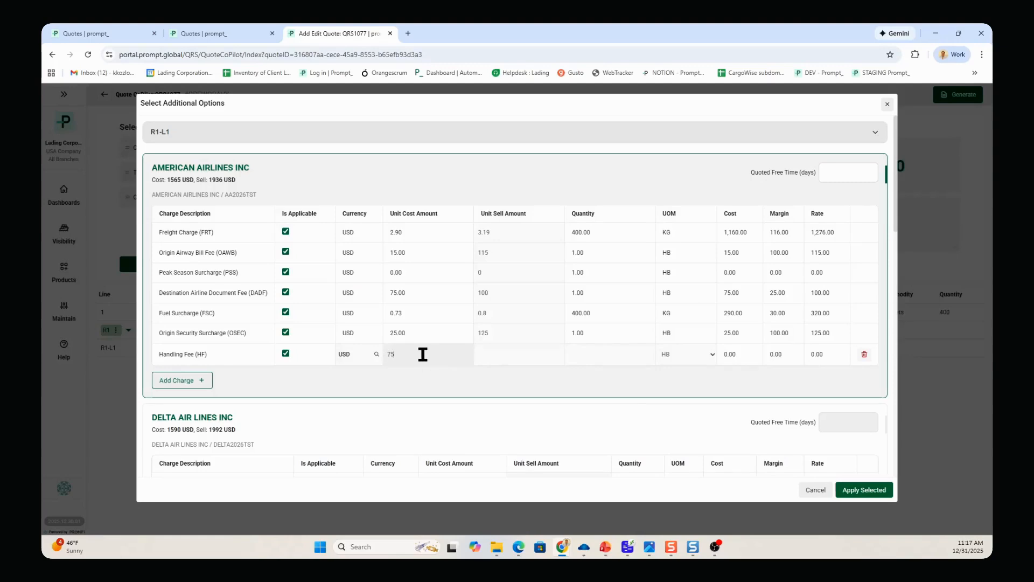
pyautogui.click(584, 354)
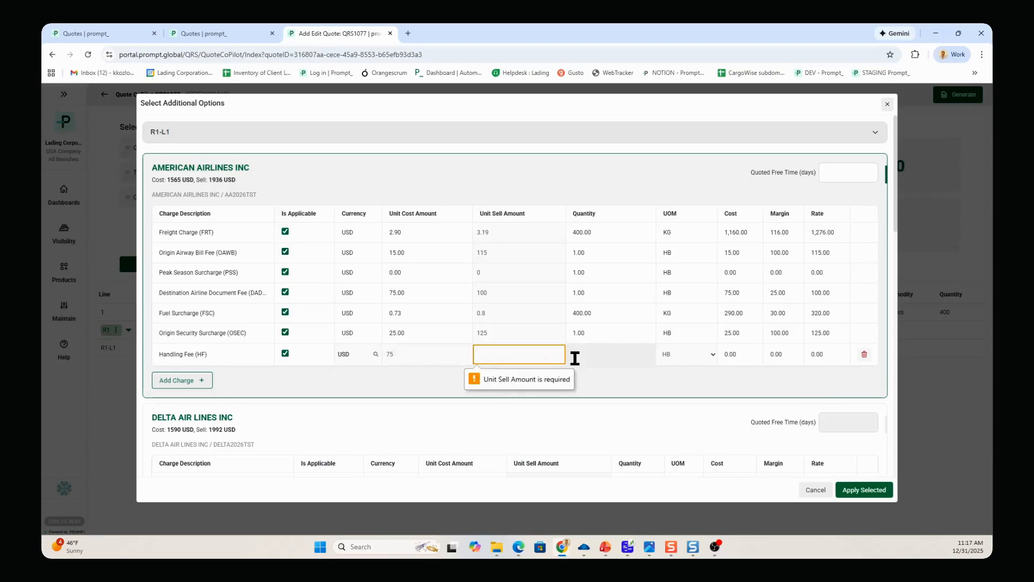
pyautogui.write('75')
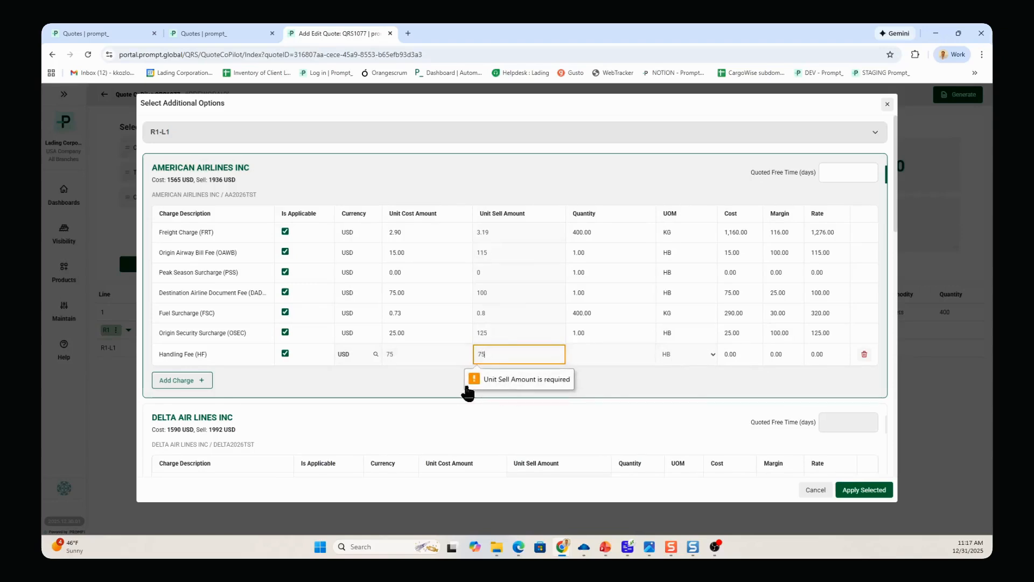
pyautogui.click(598, 352)
pyautogui.write('1')
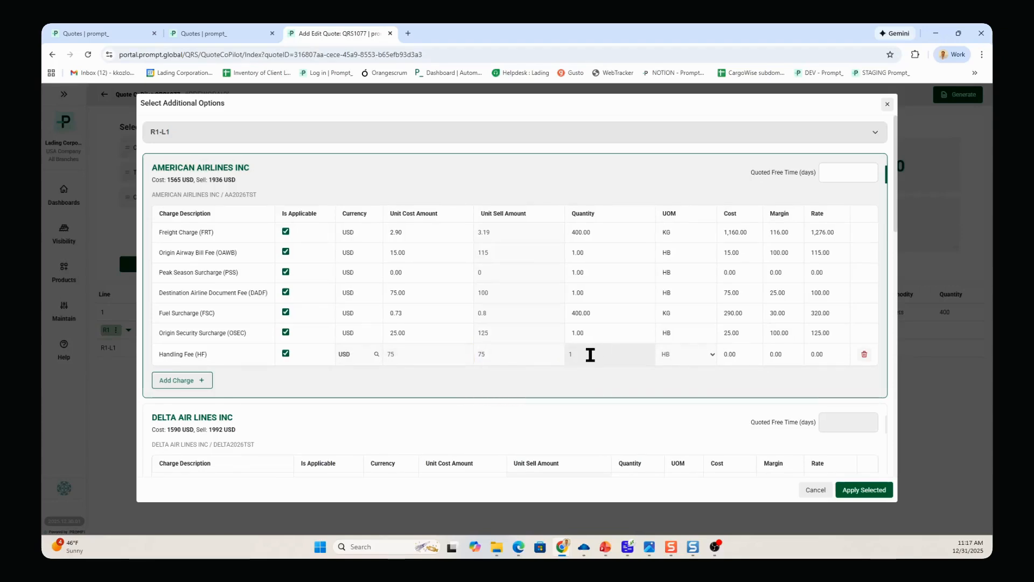
# Apply the selected American Airlines charges, generate the AIR quotation and view its template choices
pyautogui.click(851, 493)
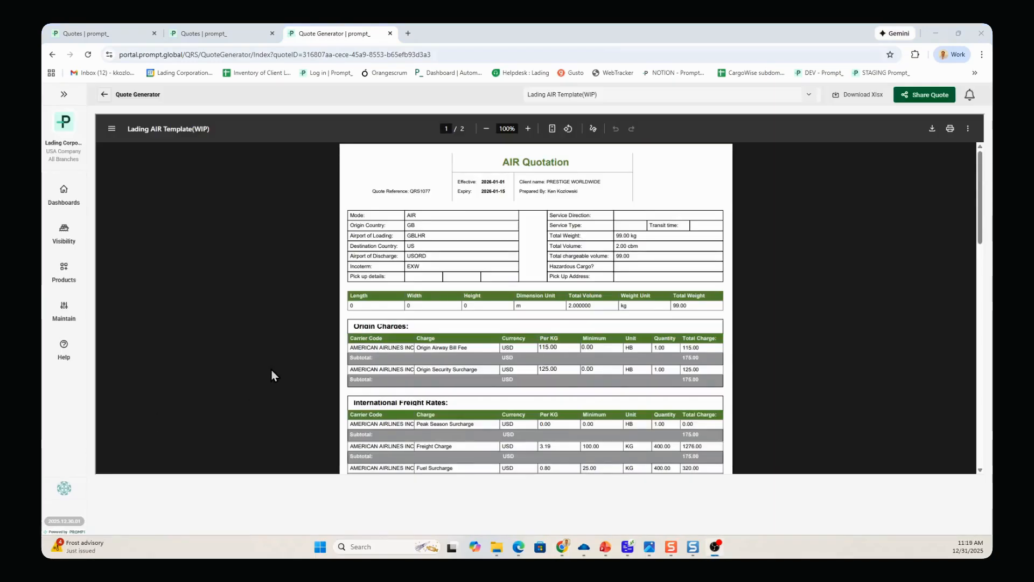
pyautogui.click(809, 97)
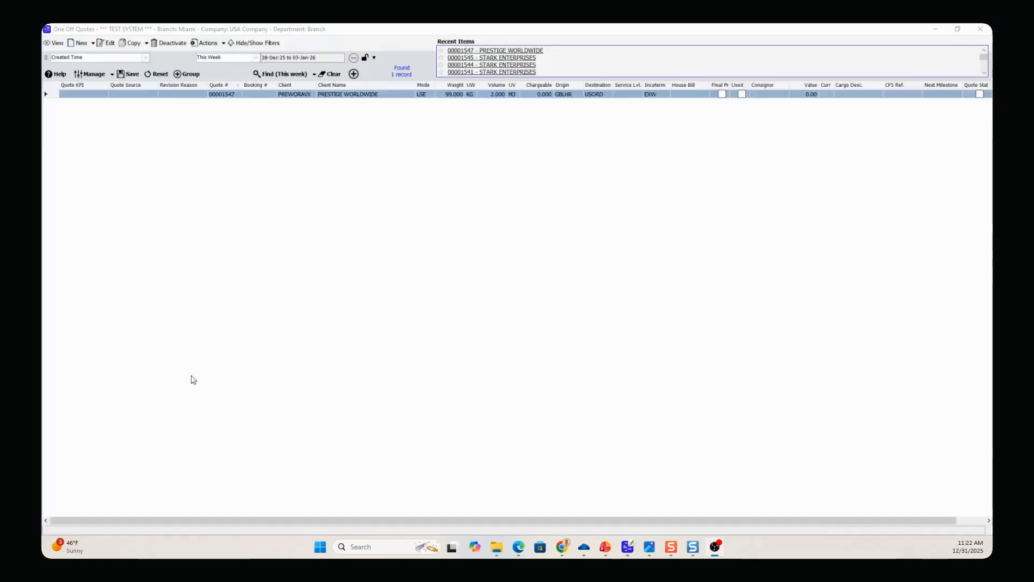
# Switch to CargoWise, open the PRESTIGE WORLDWIDE one off quote and view its quote charges
pyautogui.doubleClick(270, 97)
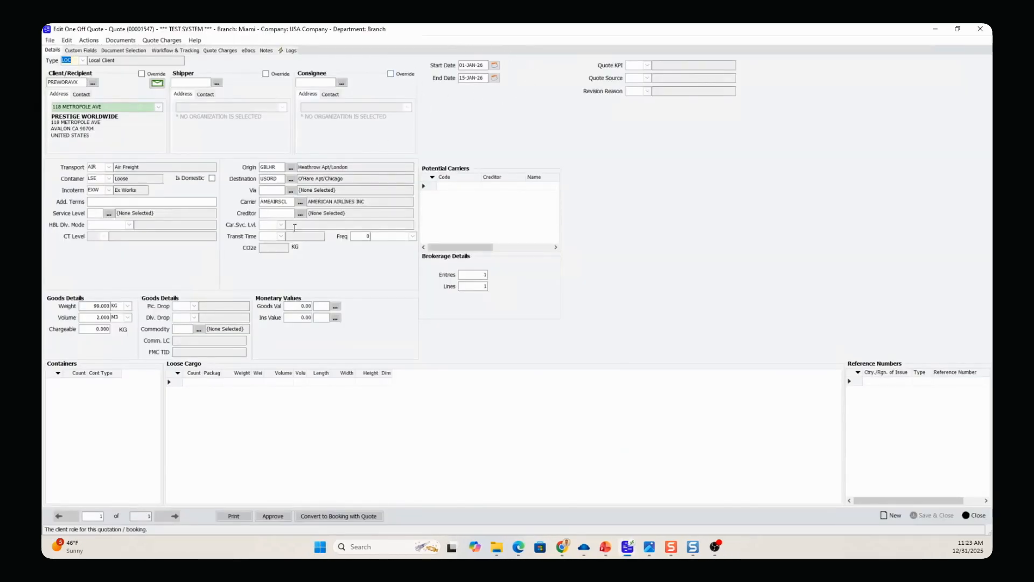
pyautogui.click(226, 51)
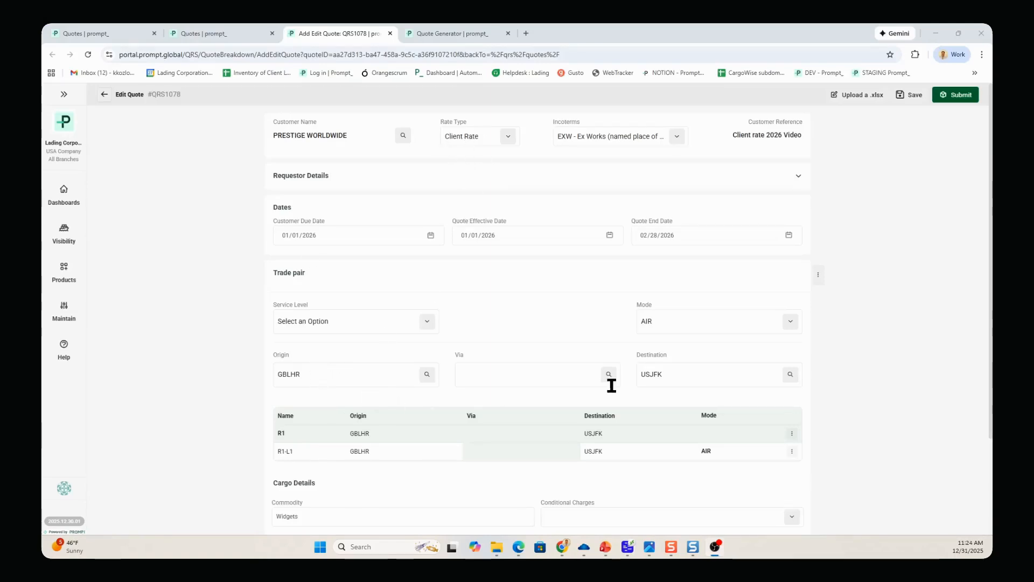
# Review the trade pair and cargo details of client rate quote QRS1078 and submit the quote
pyautogui.scroll(-2, 603, 361)
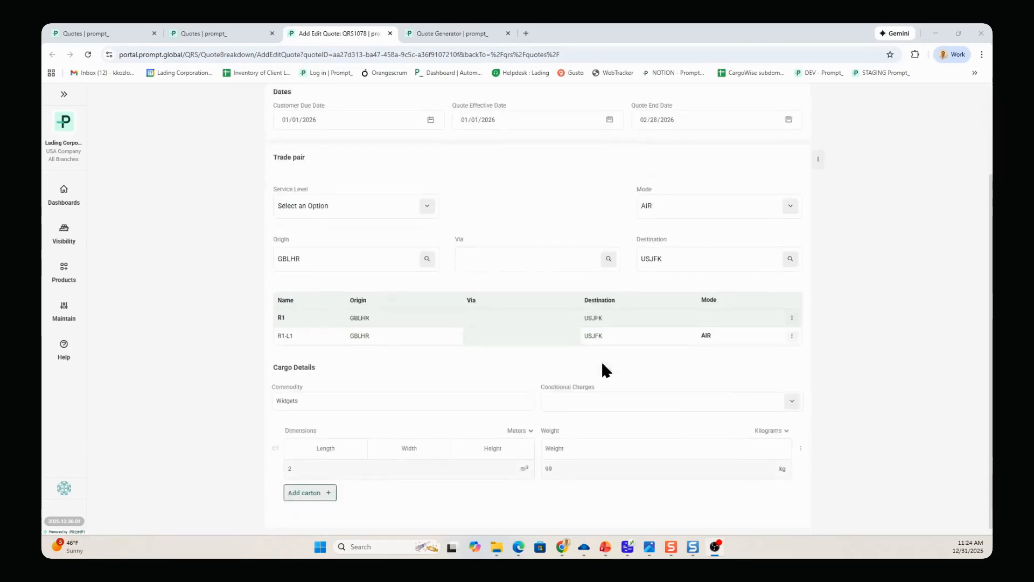
pyautogui.scroll(2, 602, 361)
pyautogui.click(947, 97)
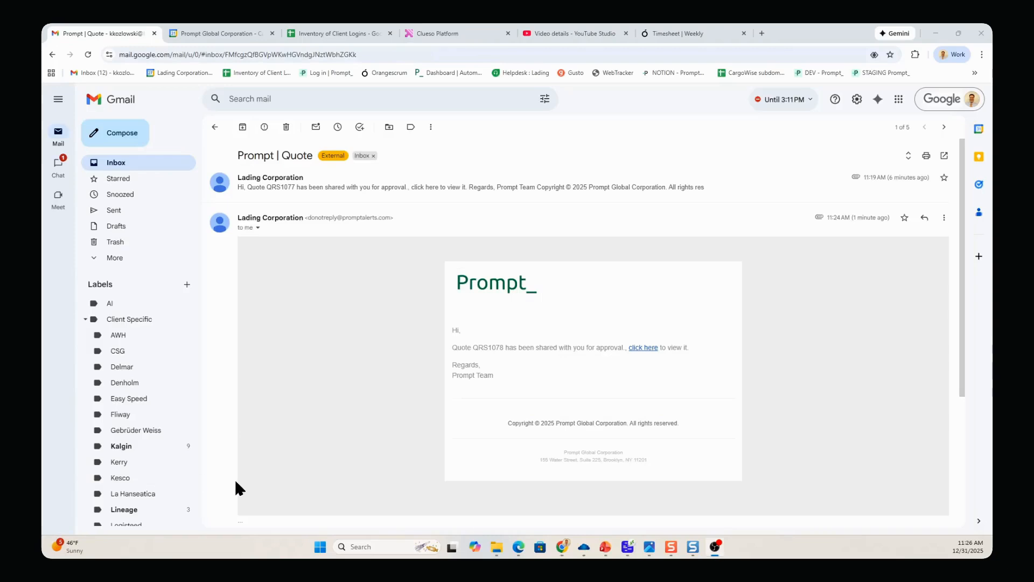
# Open the QRS1078 approval page from the quote e-mail in Gmail, approve route R1 and submit the decision
pyautogui.click(648, 348)
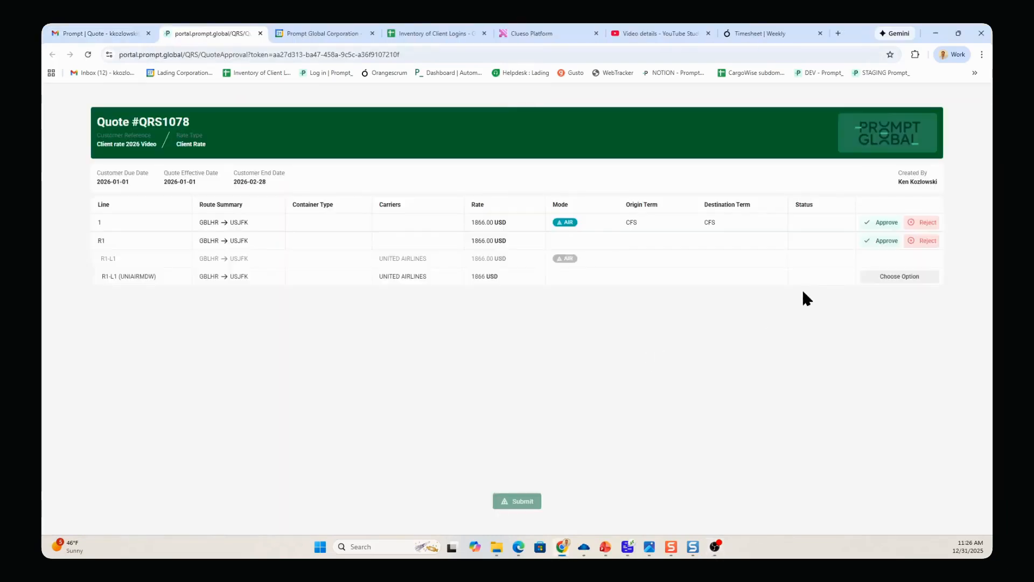
pyautogui.click(882, 240)
pyautogui.click(516, 501)
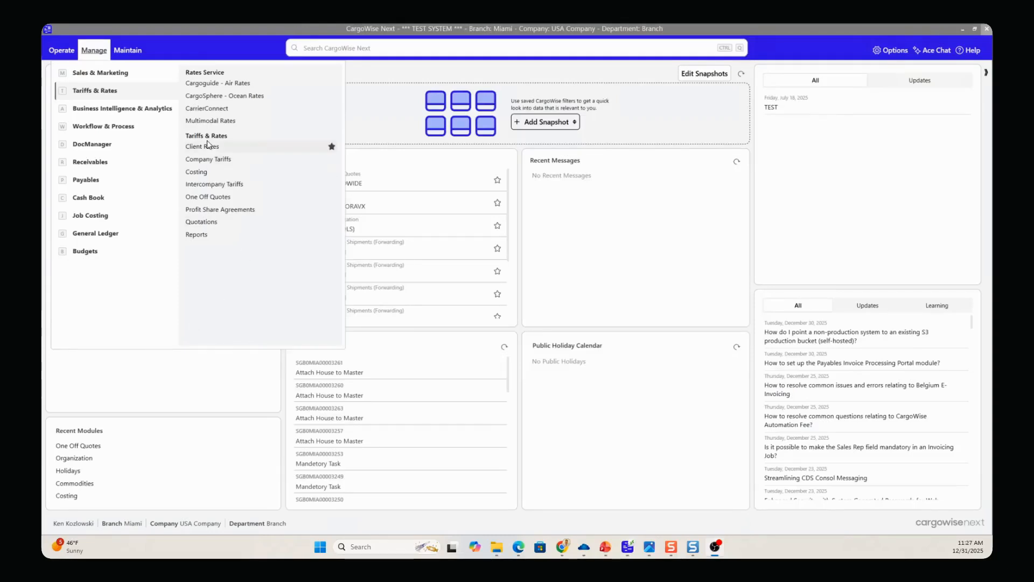
# Switch to CargoWise, find and open the PRESTIGE WORLDWIDE client rate, and view its Peak Season Surcharge and Freight Charge rates
pyautogui.click(208, 145)
pyautogui.click(300, 76)
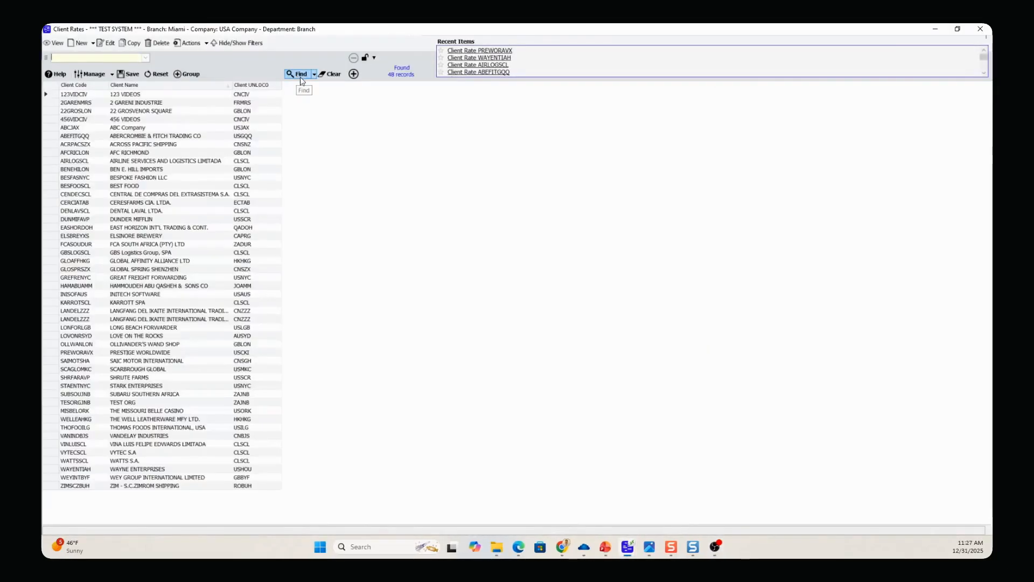
pyautogui.doubleClick(137, 354)
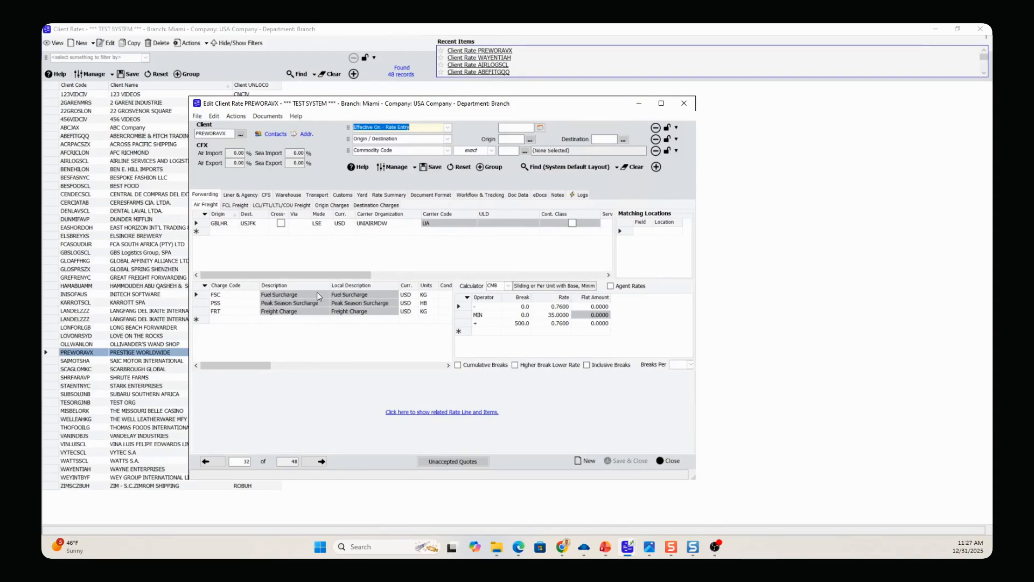
pyautogui.click(198, 303)
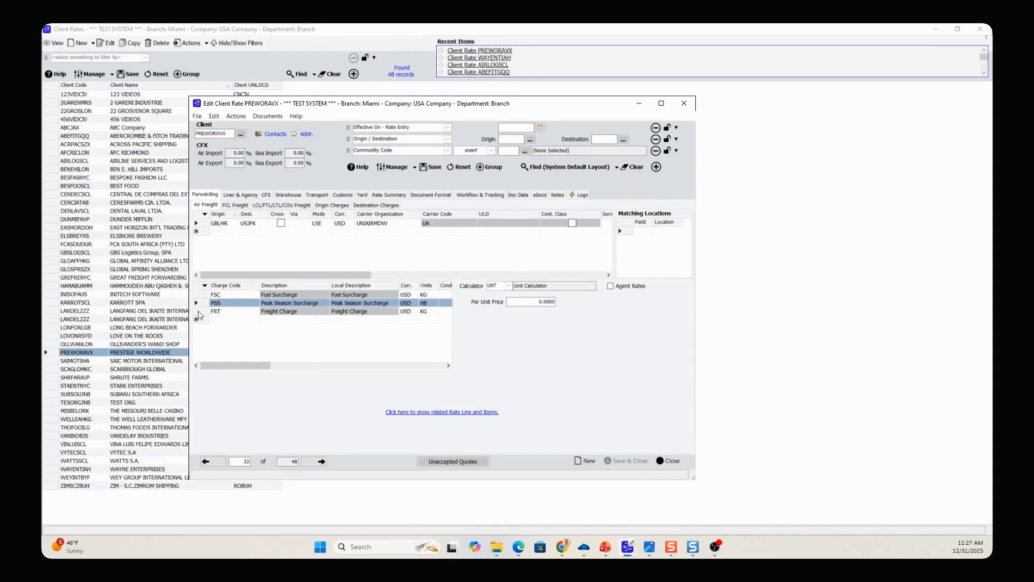
pyautogui.click(198, 312)
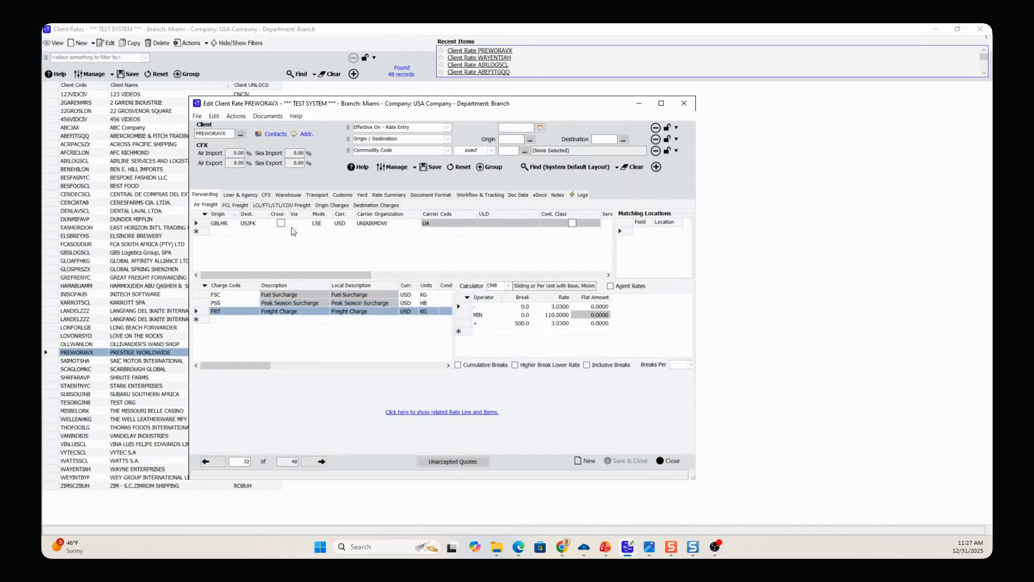
# Maximize the client rate window and view the GBLHR to USJFK AIR lane's origin charges and destination charges
pyautogui.click(332, 206)
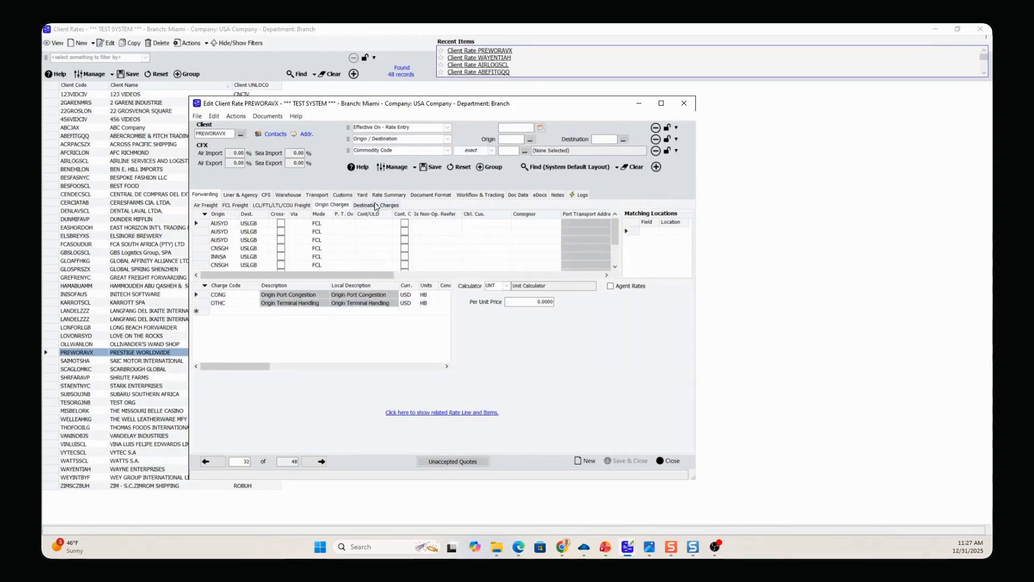
pyautogui.click(662, 103)
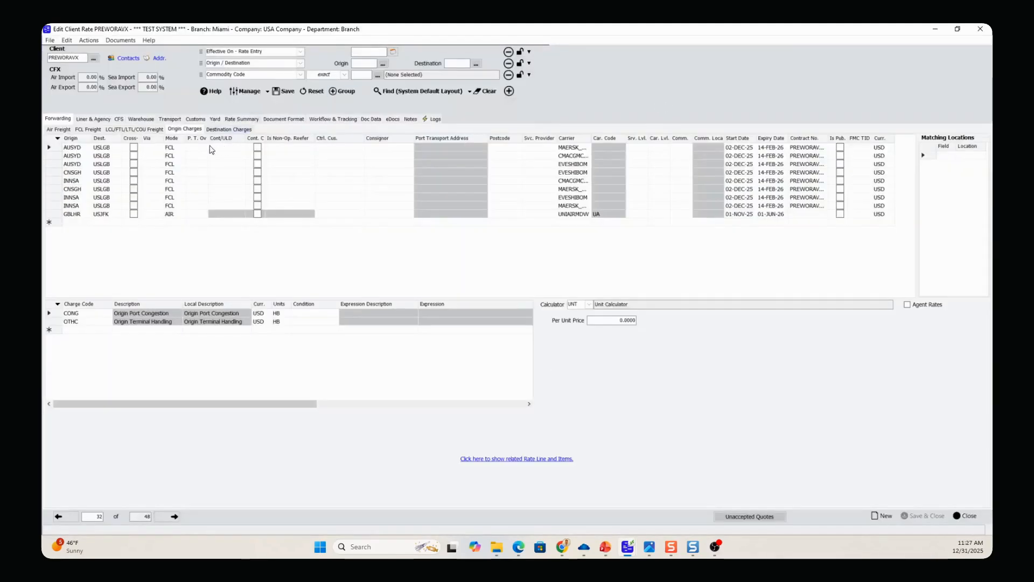
pyautogui.click(52, 214)
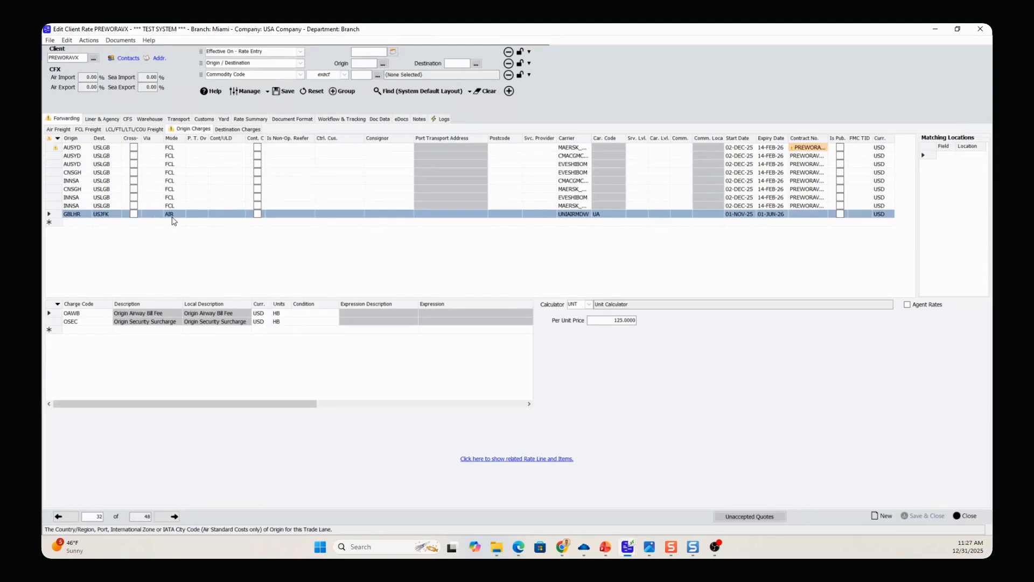
pyautogui.click(239, 130)
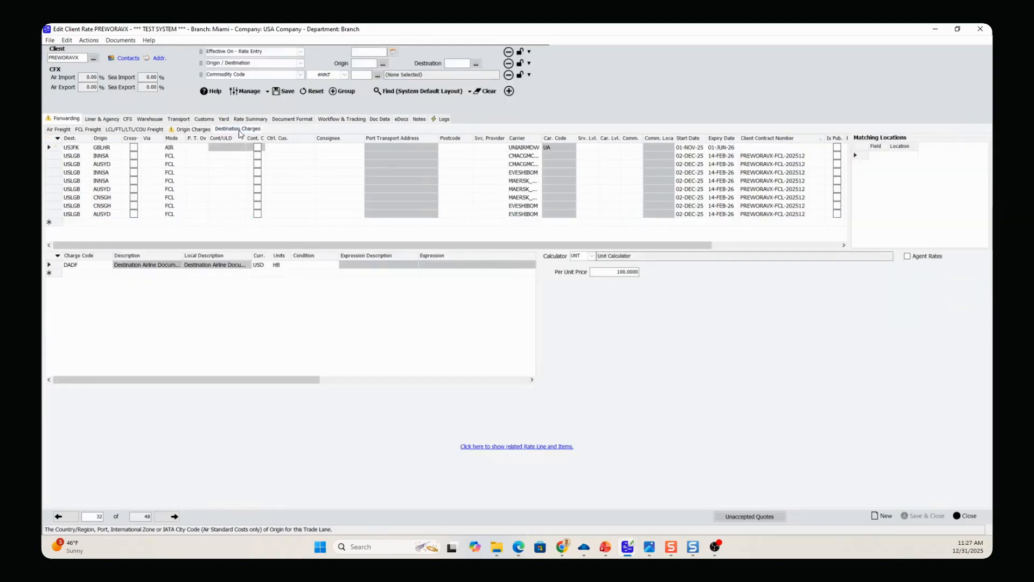